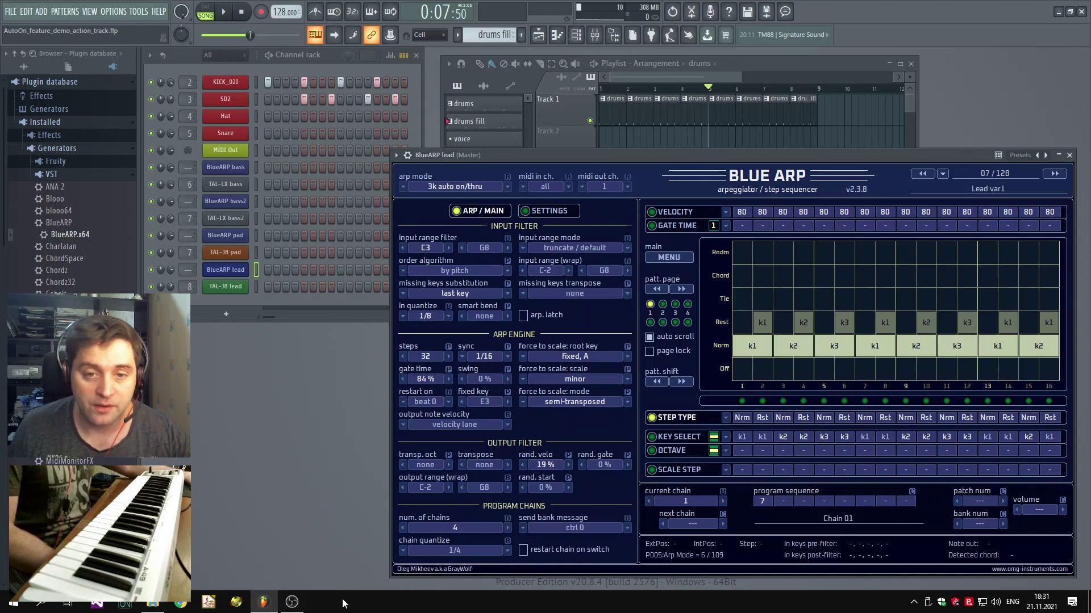
Scale the BlueARP interface to 150% from its settings page and fit the window on screen.
left_click(545, 213)
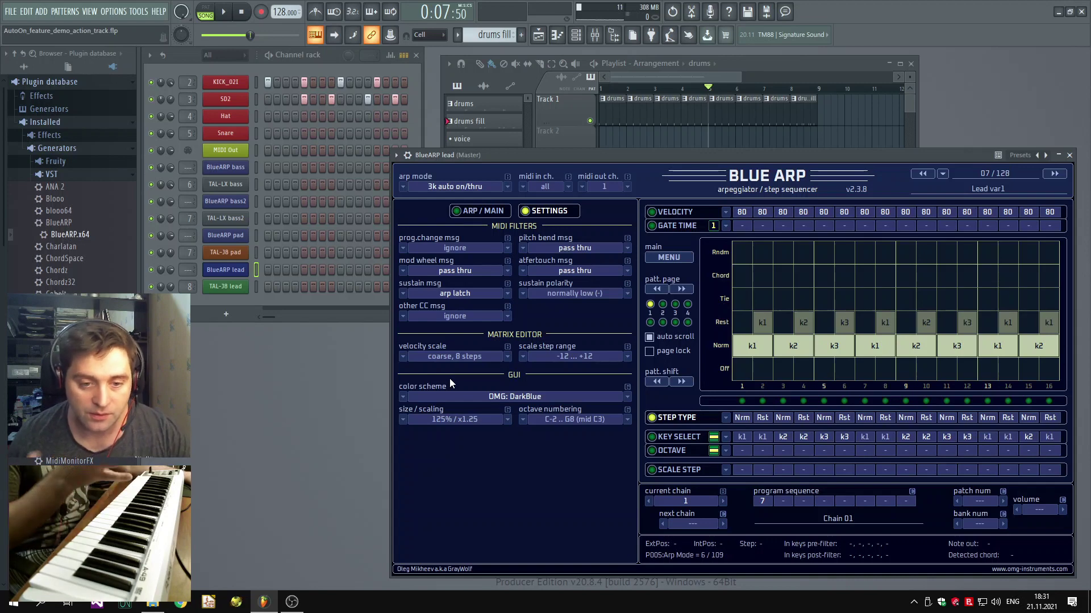
left_click(402, 419)
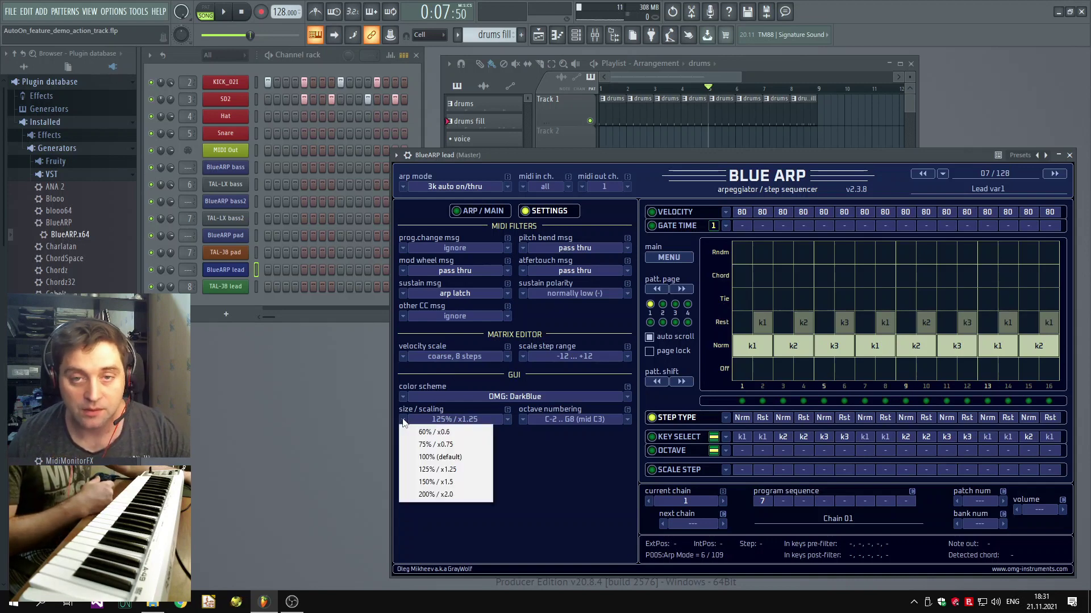
left_click(435, 482)
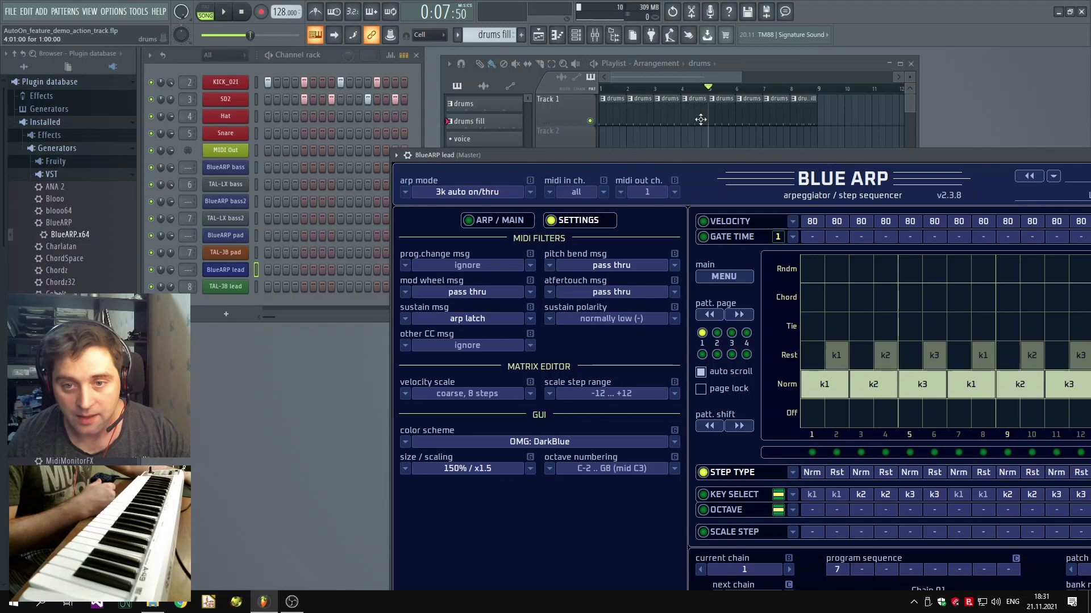
left_click_drag(711, 155, 523, 47)
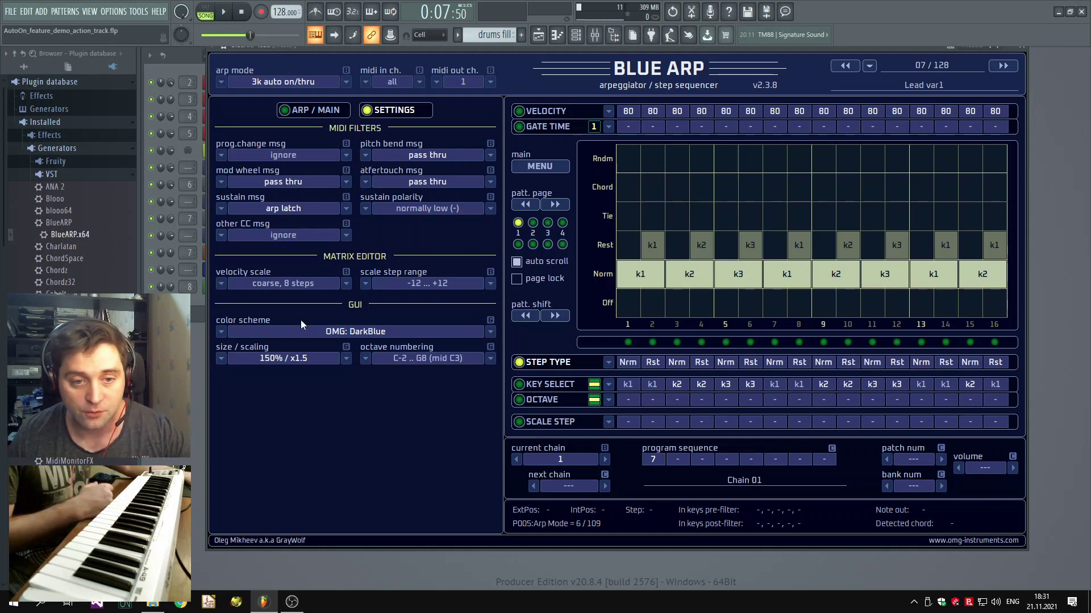
Switch the interface scaling to 200% and reposition the enlarged plugin window.
left_click(221, 358)
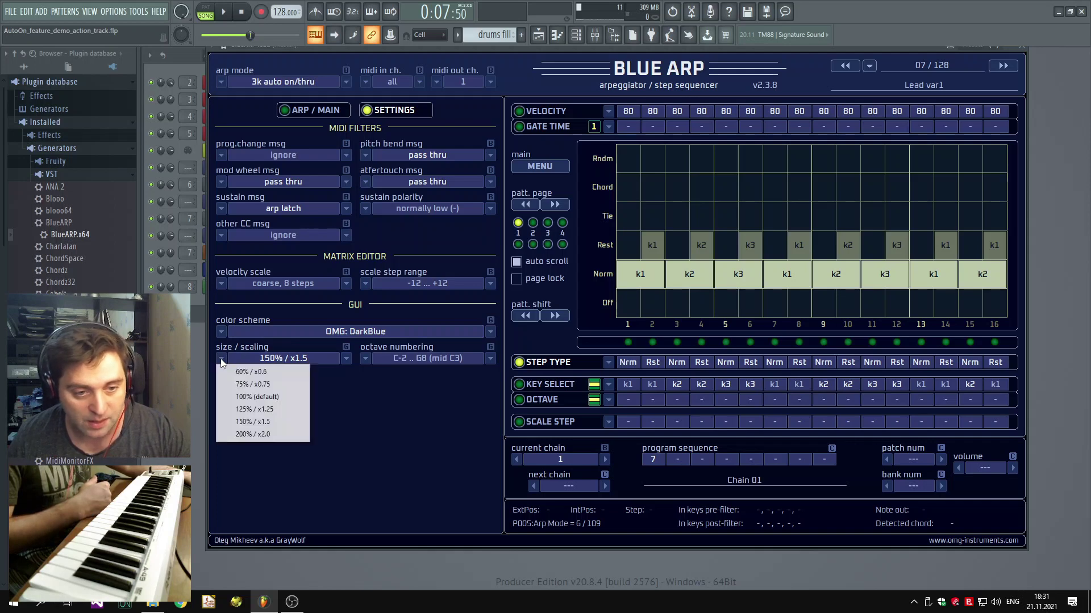
left_click(257, 435)
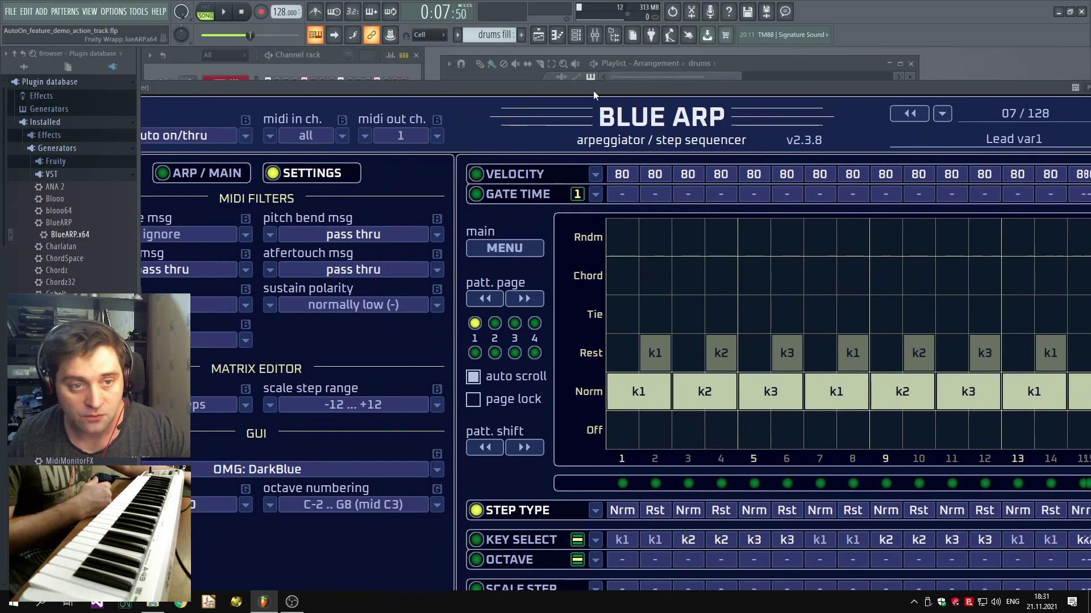
left_click_drag(593, 90, 560, 83)
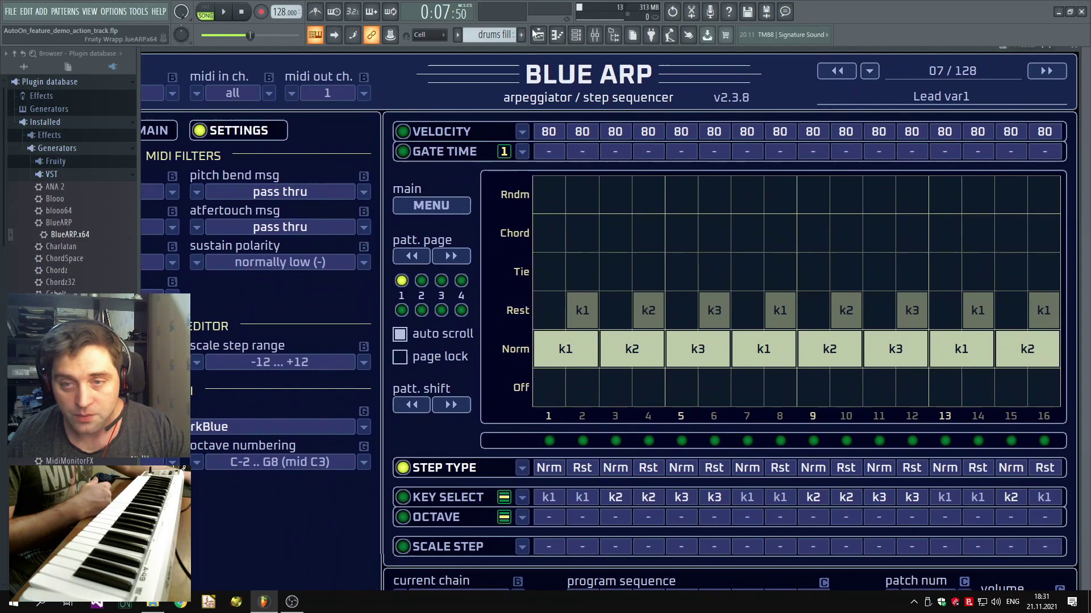
mouse_move(560, 83)
left_mouse_down()
mouse_move(440, 77)
mouse_move(723, 72)
mouse_move(711, 74)
left_mouse_up()
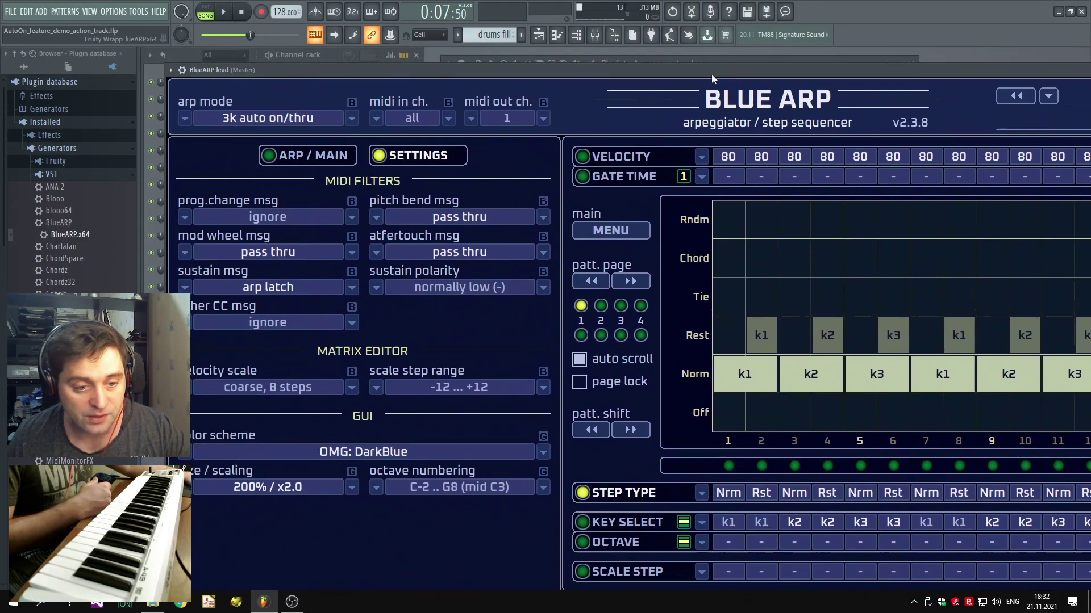
left_click(218, 487)
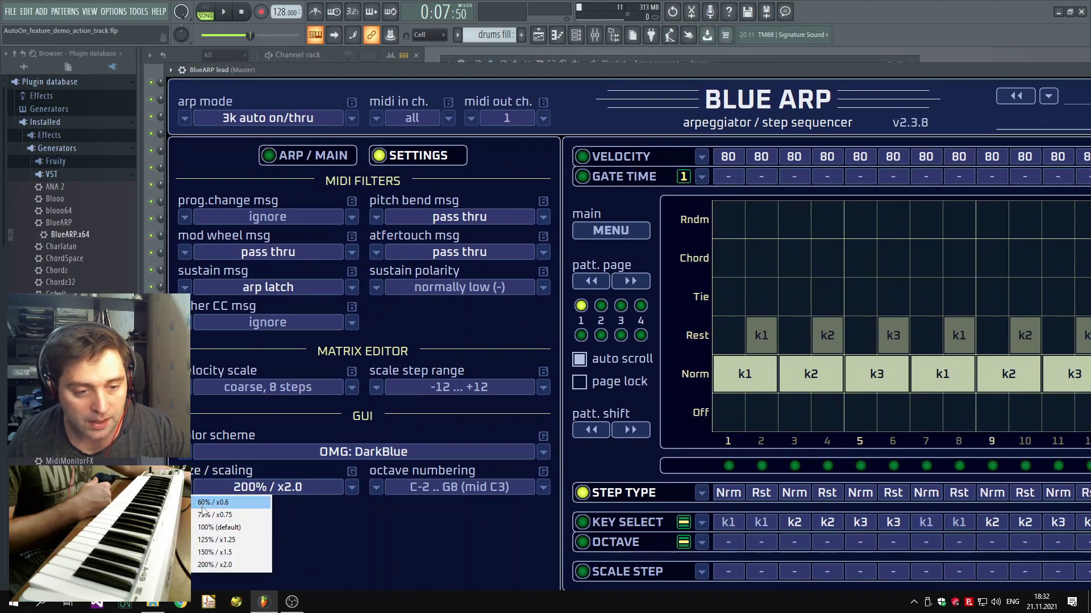
Return BlueARP to the 100% default scale and move the compact window right and down.
left_click(219, 528)
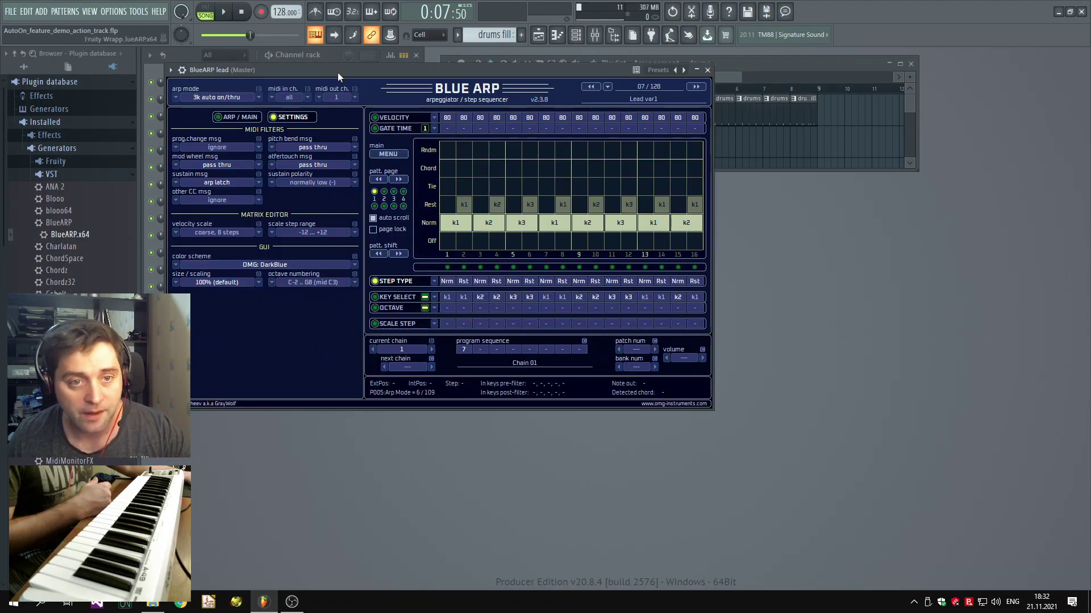
left_click_drag(337, 73, 376, 87)
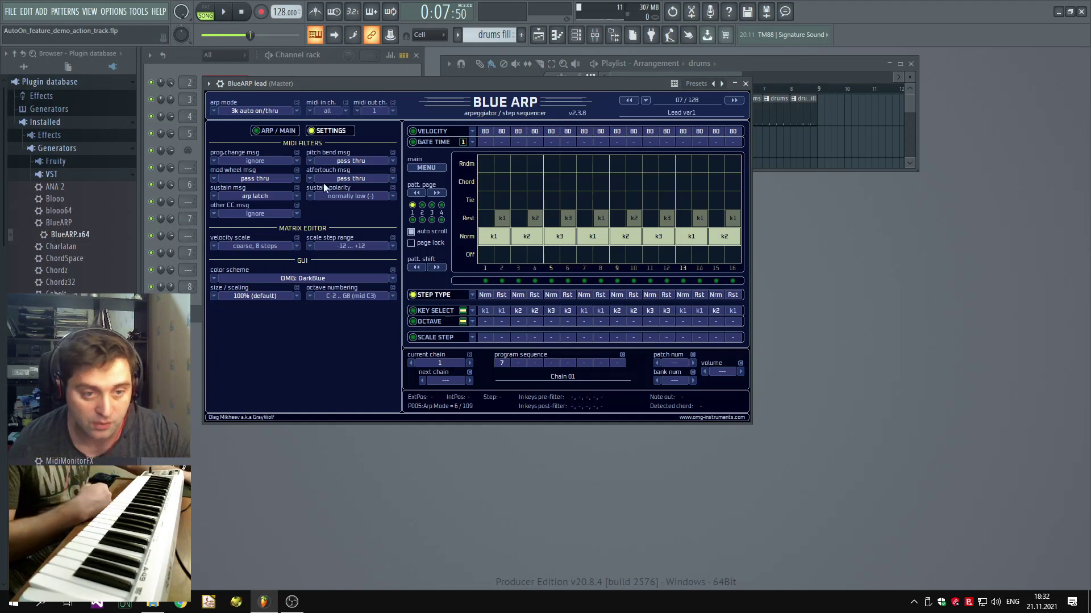
Shrink the BlueARP interface to 75%, then further to 60%.
left_click(224, 296)
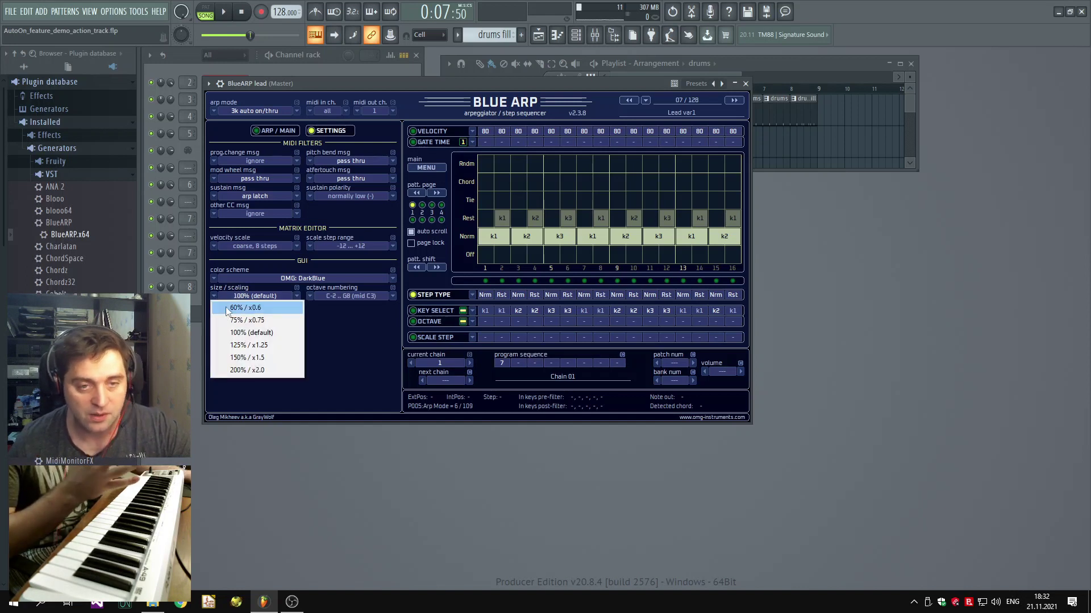
left_click(234, 319)
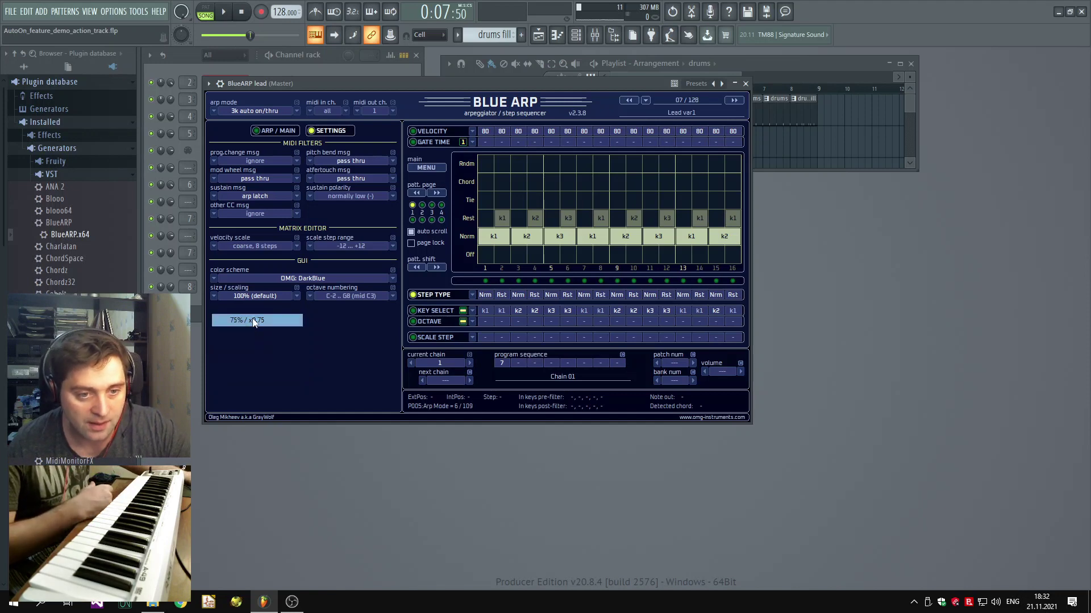
left_click(212, 244)
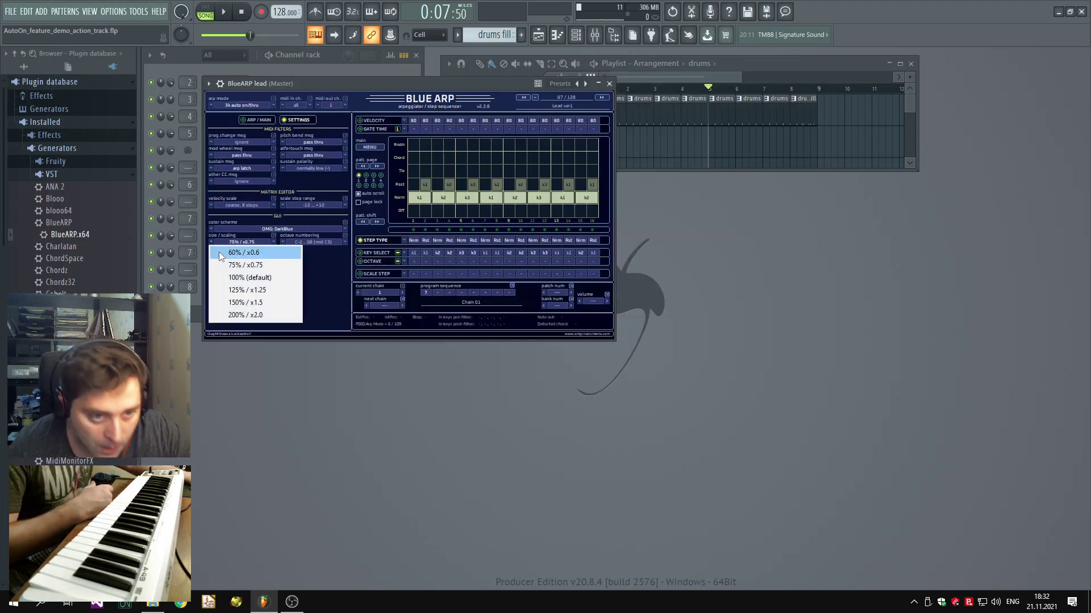
left_click(219, 252)
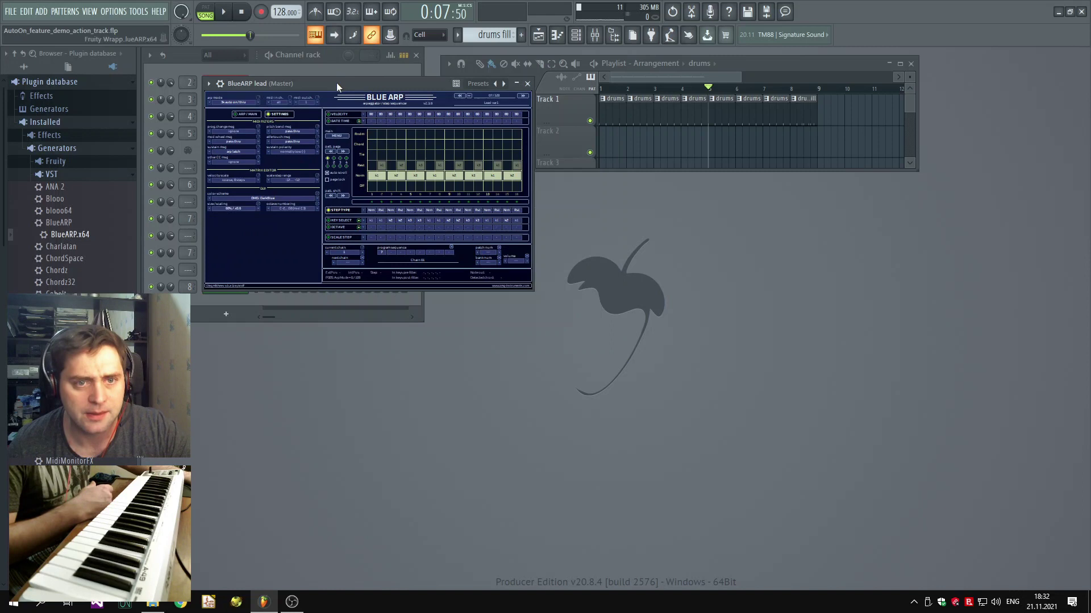
Move the small plugin window and set the interface scale to 125%.
left_click_drag(337, 83, 456, 115)
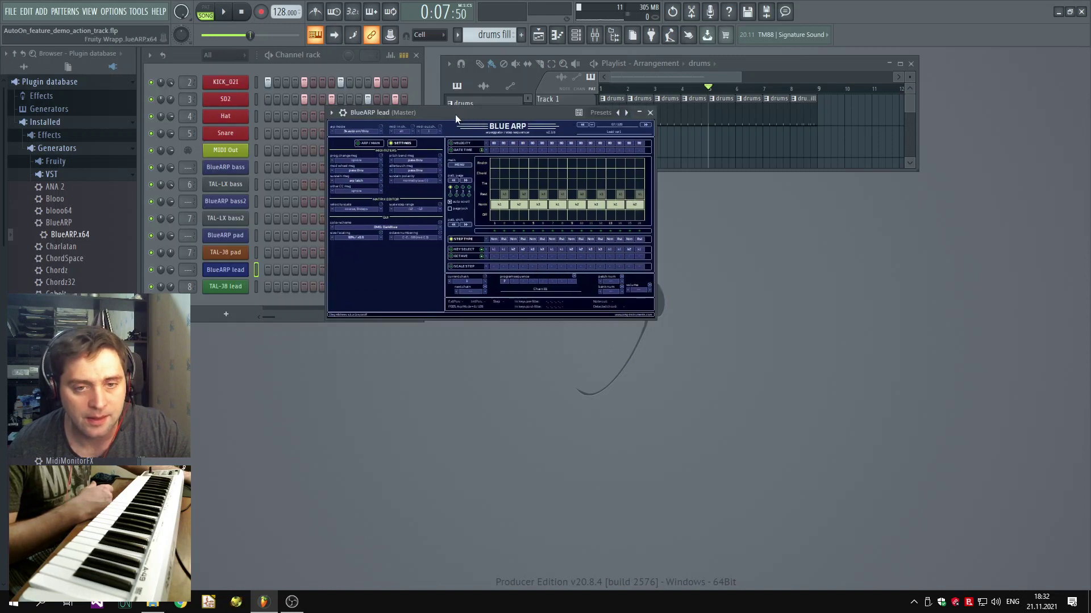
left_click(331, 239)
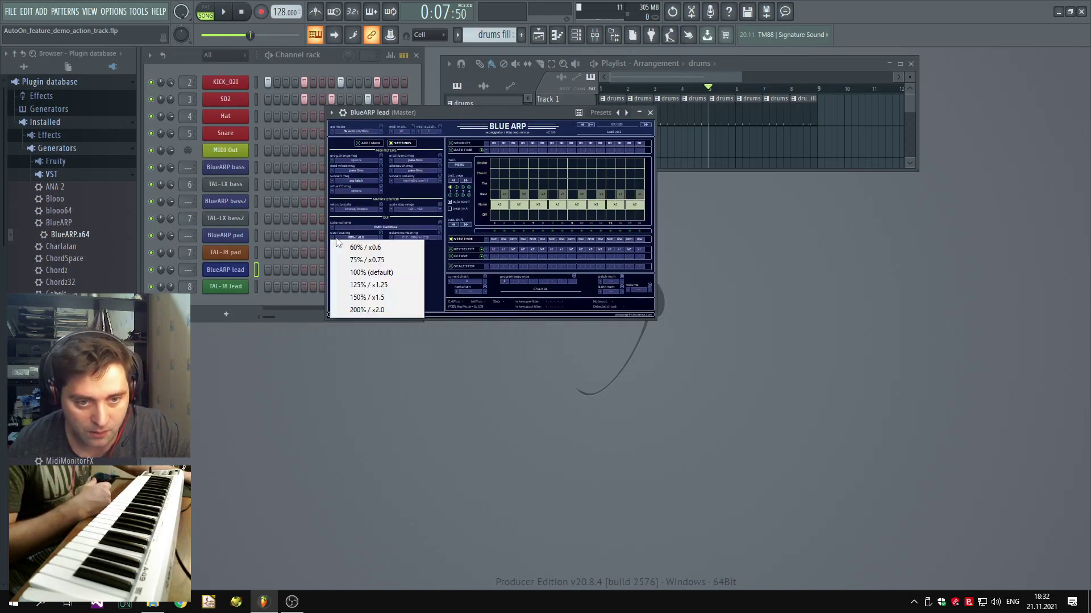
left_click(351, 284)
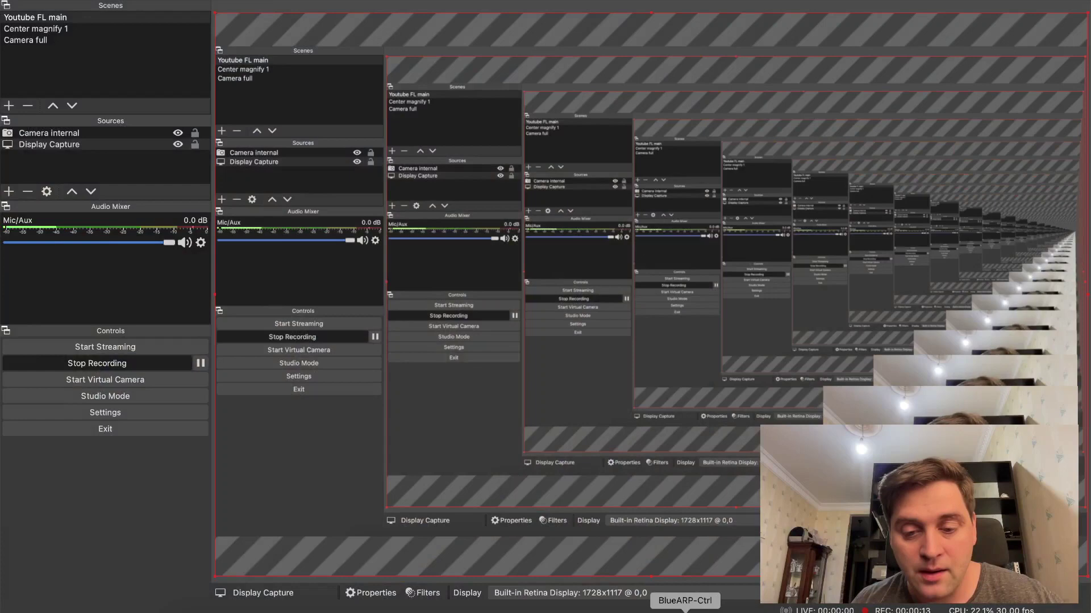
Bring up the standalone BlueARP-Ctrl plugin window from the dock.
left_click(685, 610)
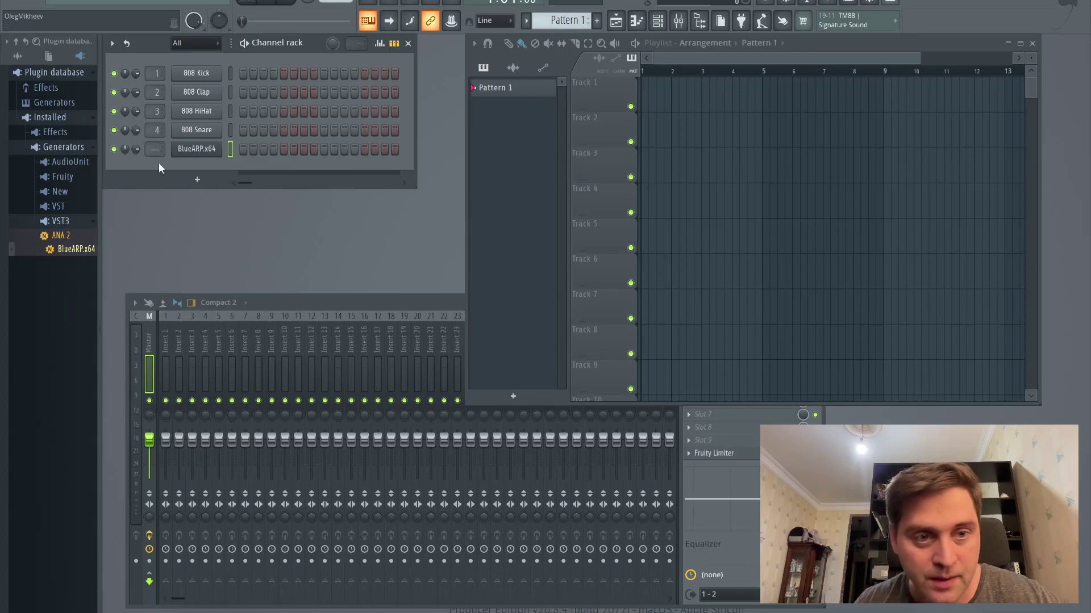
Open the BlueARP.x64 channel's plugin window from the Channel rack.
left_click(197, 150)
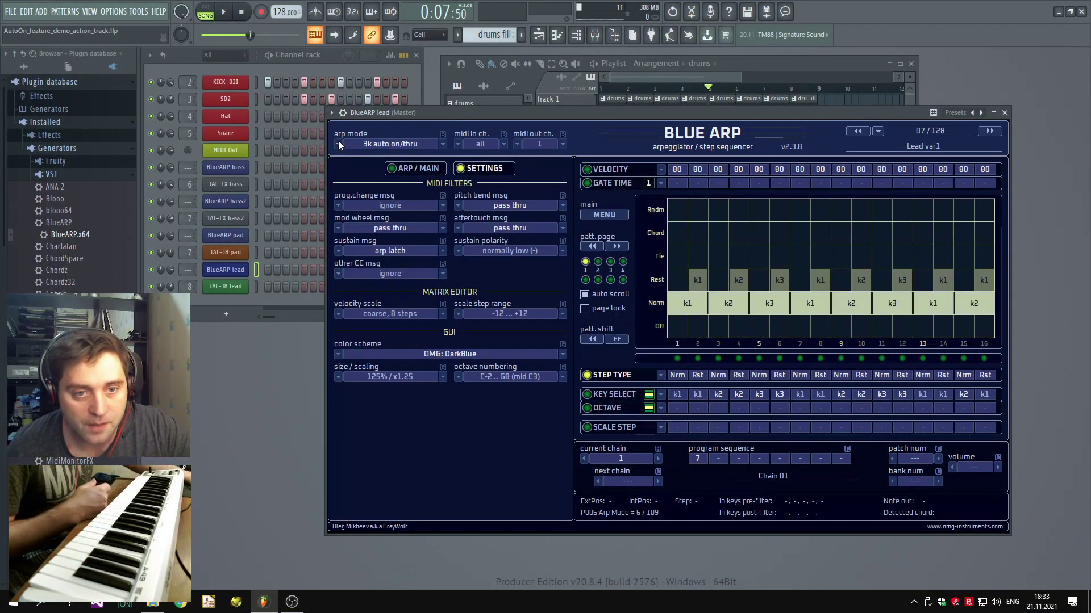
left_click(380, 146)
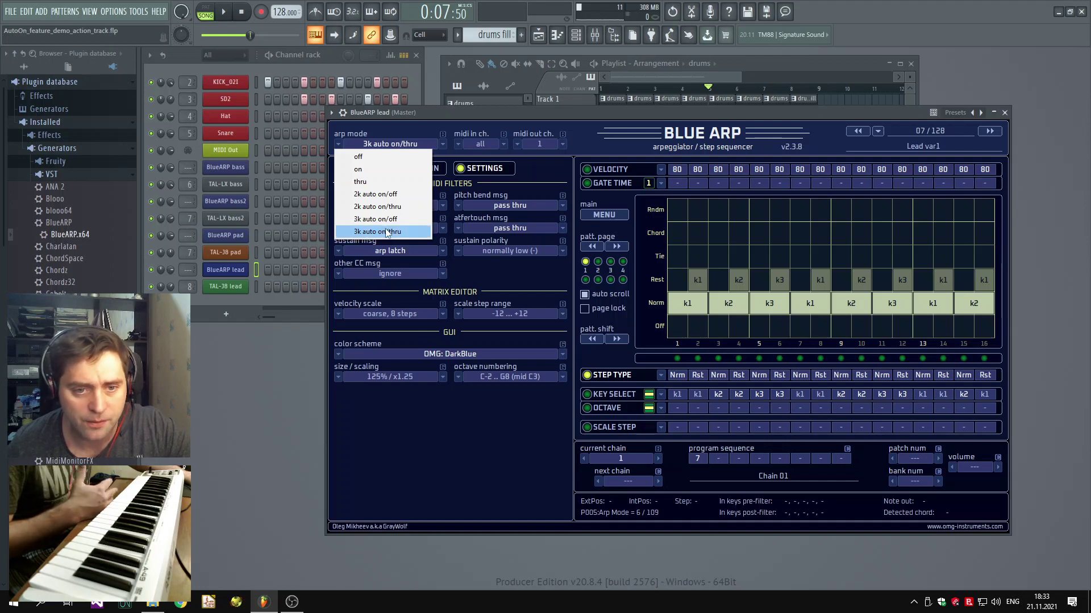
left_click(382, 219)
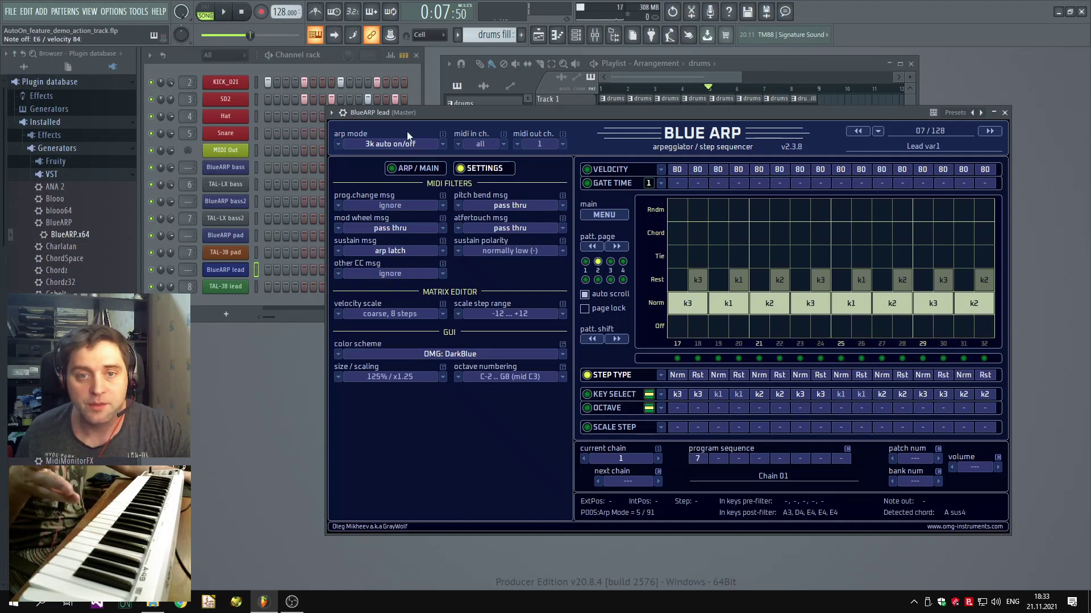
left_click(338, 144)
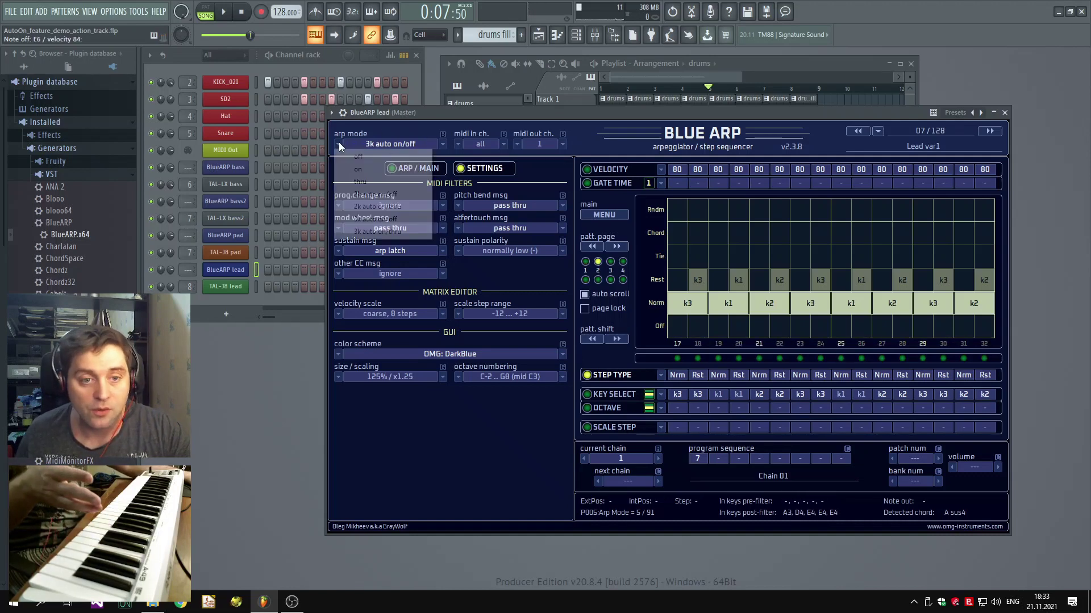
left_click(371, 195)
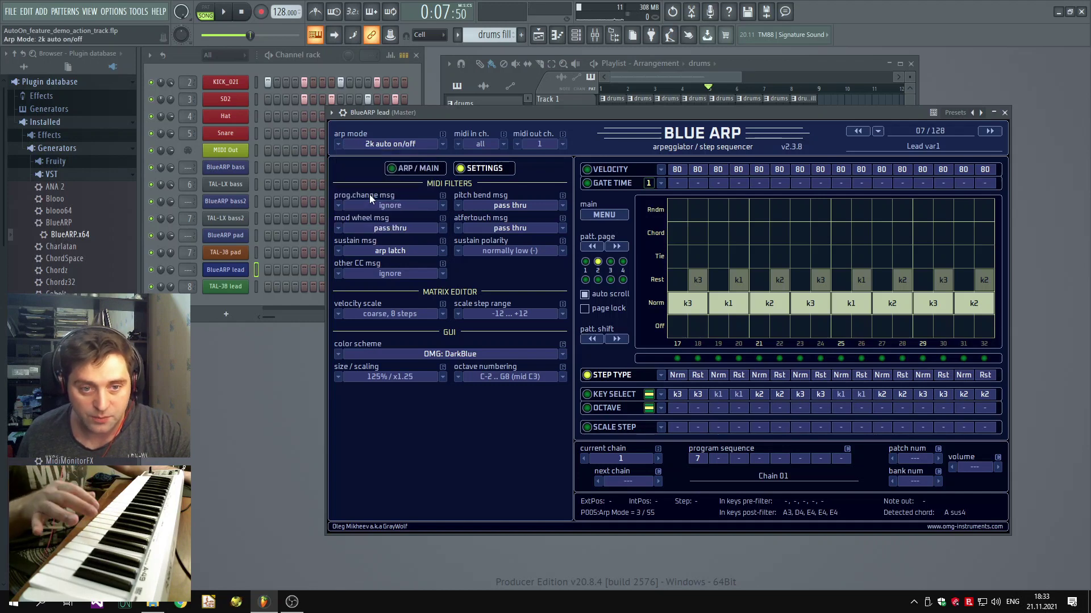
left_click(371, 149)
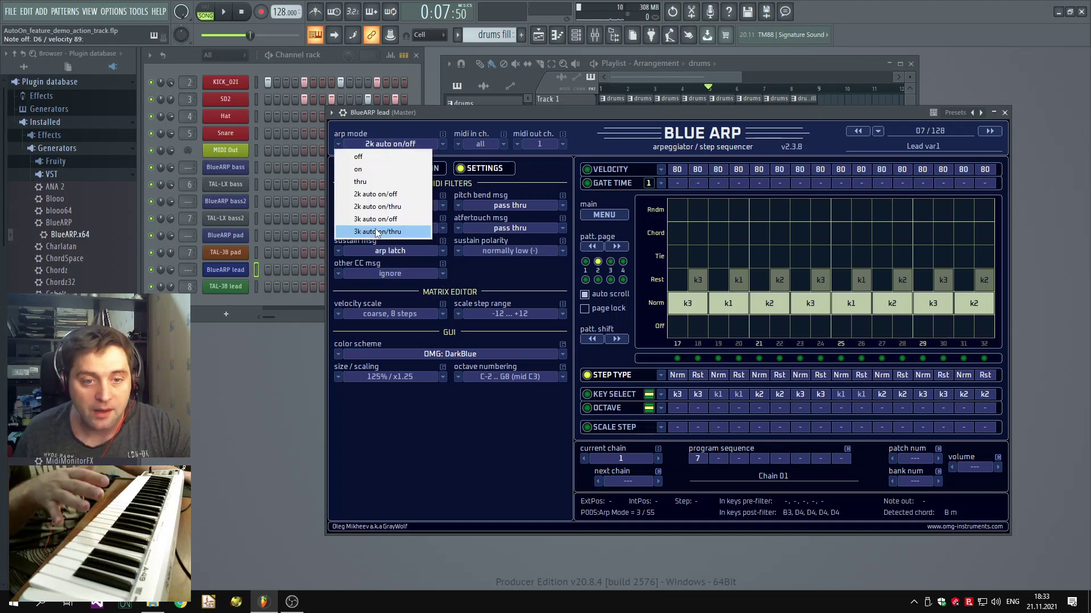
left_click(376, 232)
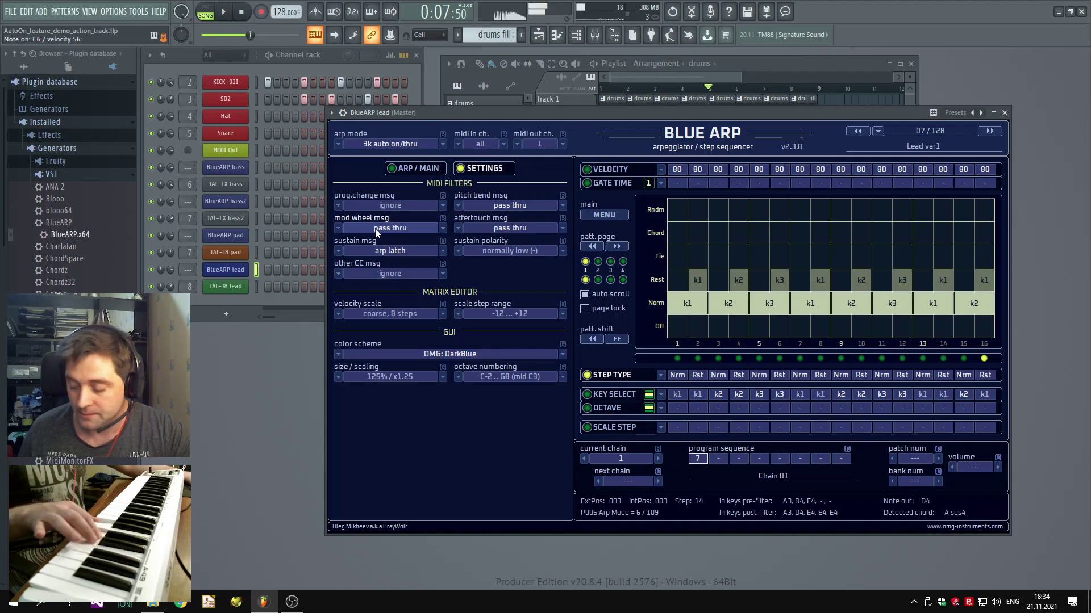
Browse the developer's BlueARP DM and BlueARP plugin pages from MENU, then close Chrome.
left_click(604, 214)
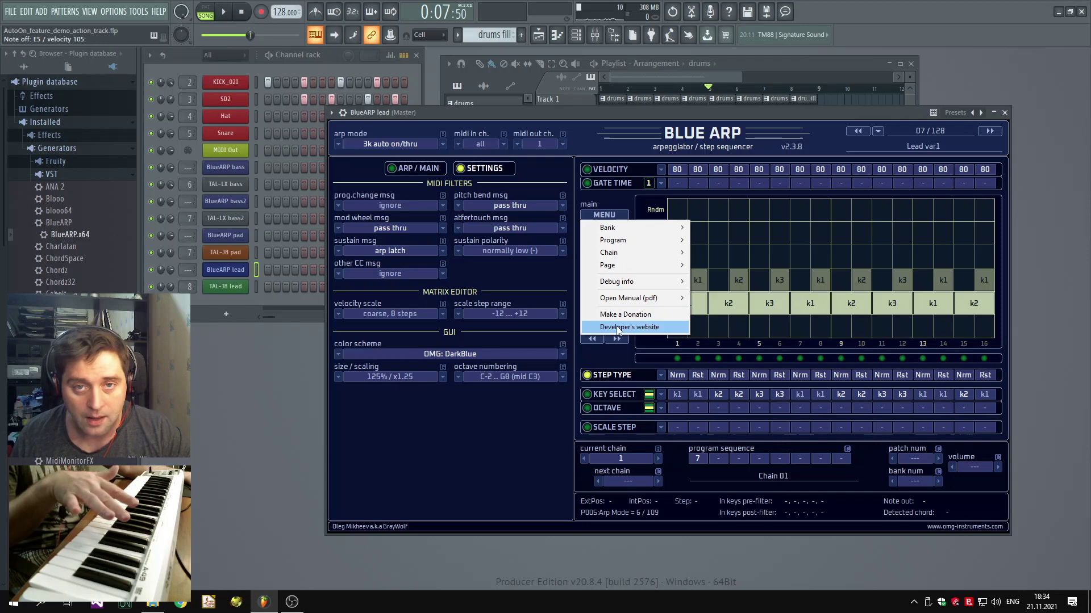
left_click(617, 329)
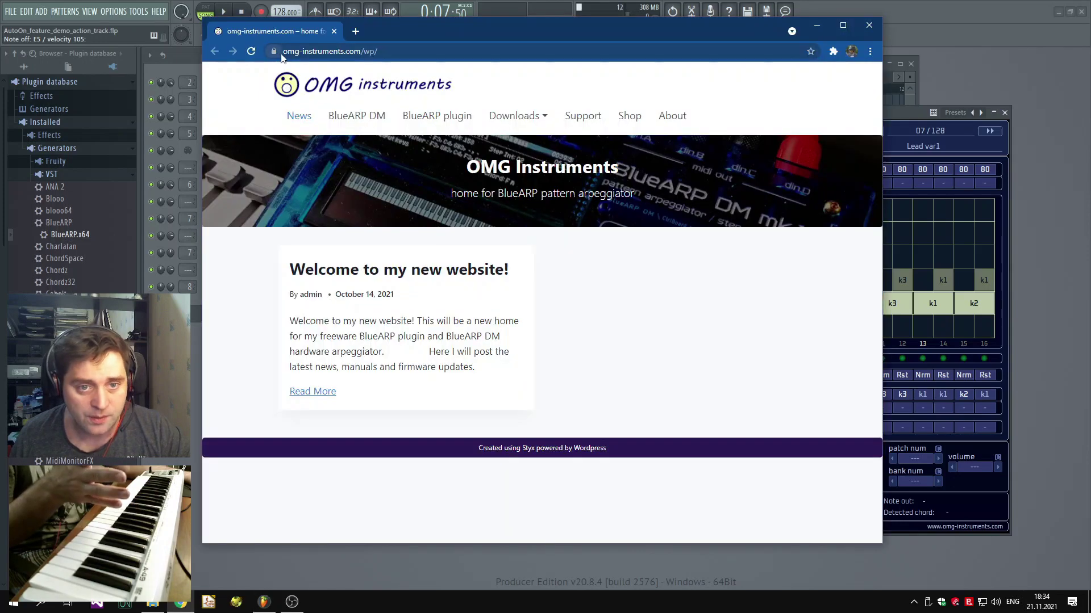
left_click(379, 122)
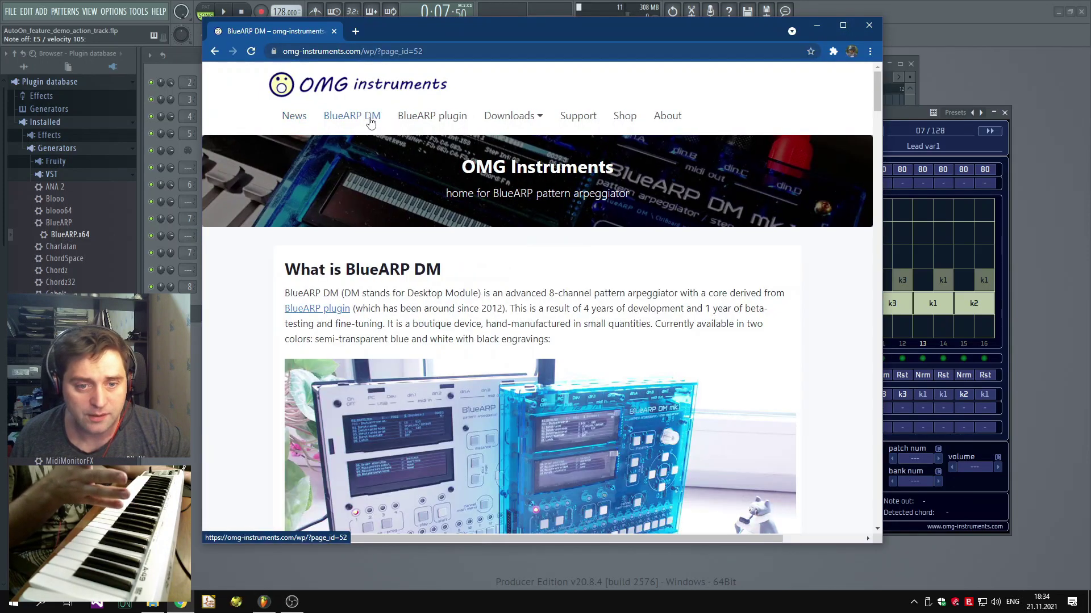
scroll(394, 208, "down", 5)
scroll(395, 209, "down", 1)
scroll(394, 206, "up", 5)
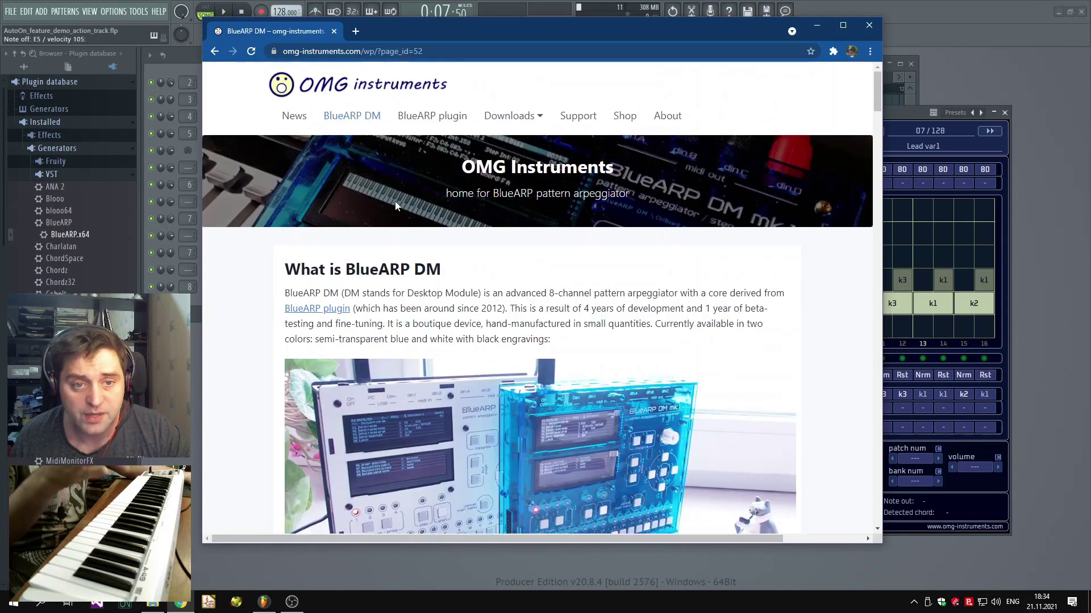
scroll(395, 200, "down", 2)
scroll(394, 199, "down", 4)
scroll(395, 200, "down", 4)
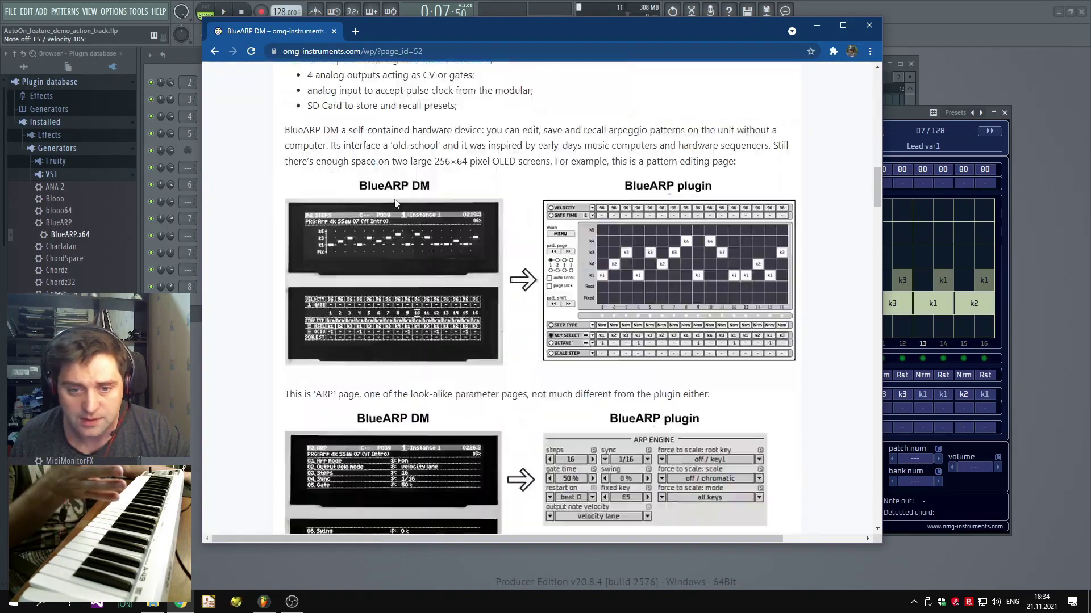
scroll(395, 199, "down", 1)
scroll(394, 198, "up", 5)
scroll(400, 183, "up", 3)
scroll(407, 162, "up", 2)
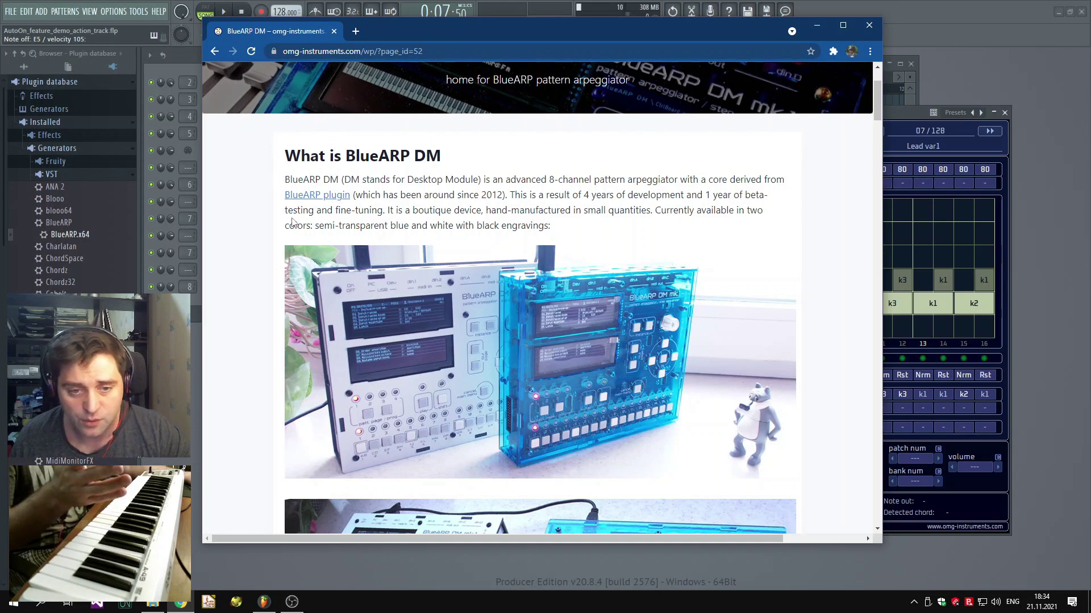
scroll(502, 79, "up", 1)
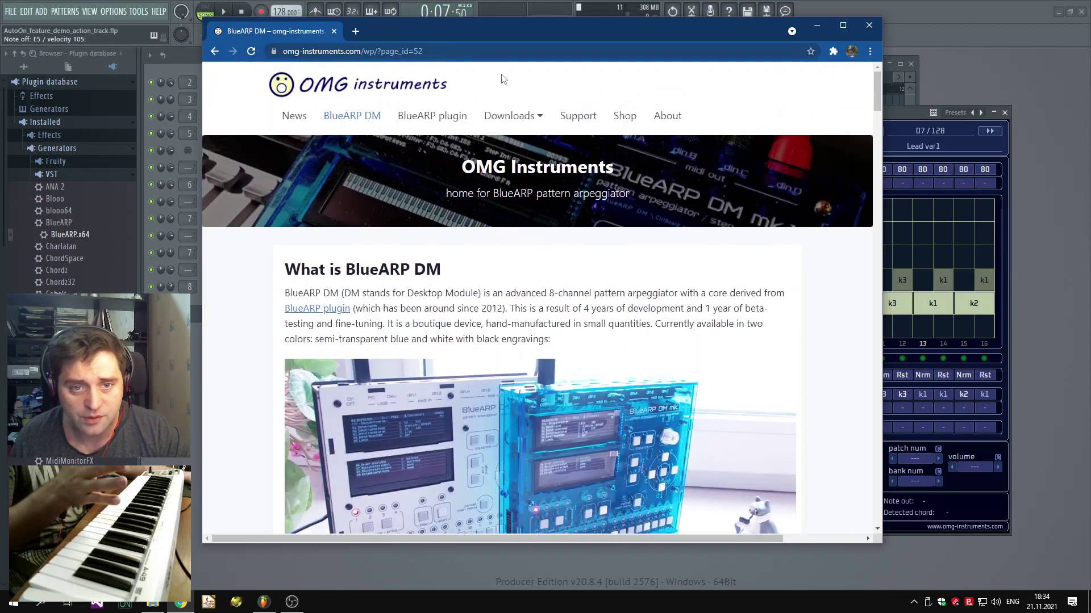
left_click(450, 119)
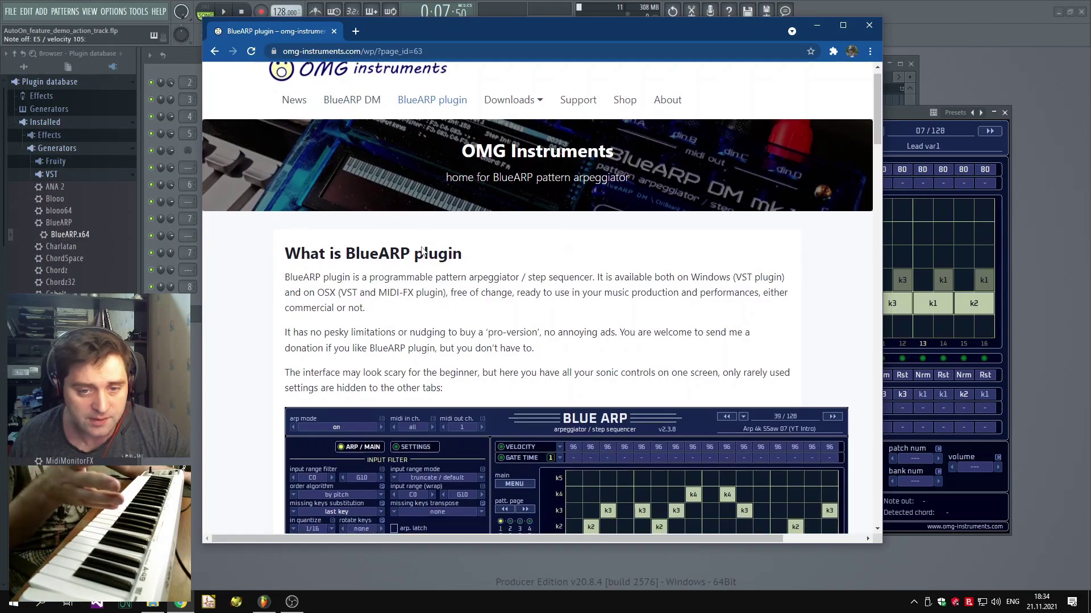
scroll(419, 254, "down", 6)
scroll(422, 247, "down", 4)
scroll(422, 247, "down", 3)
scroll(422, 247, "up", 5)
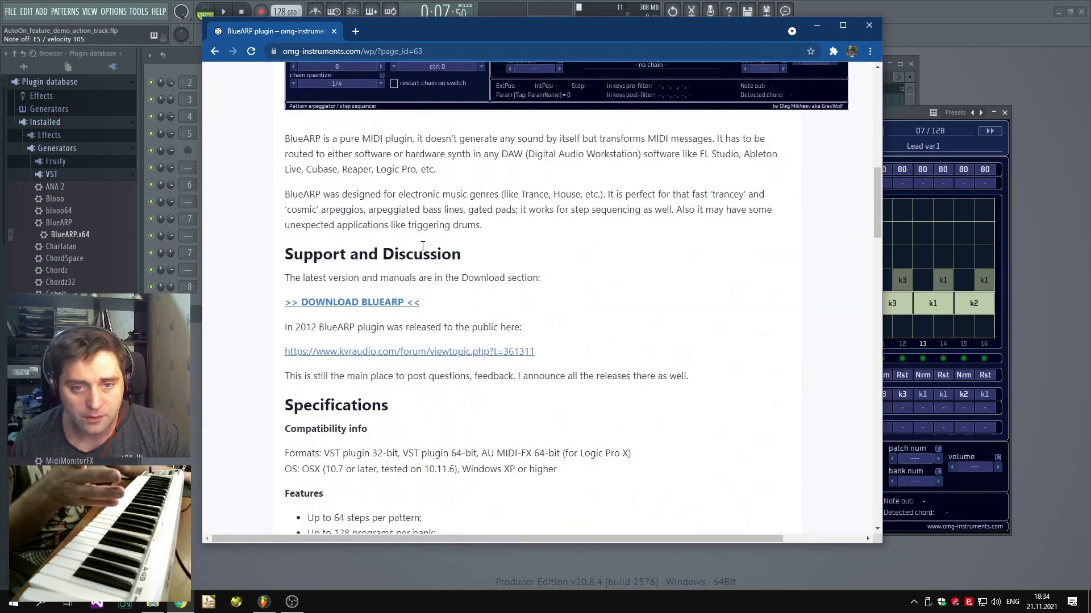
scroll(422, 248, "up", 3)
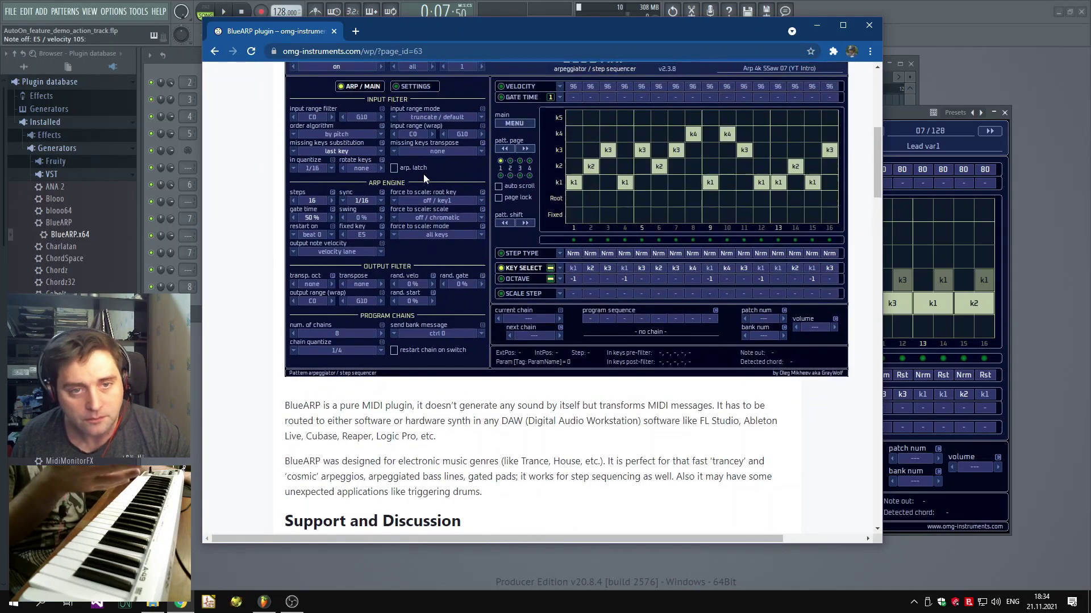
scroll(421, 238, "up", 3)
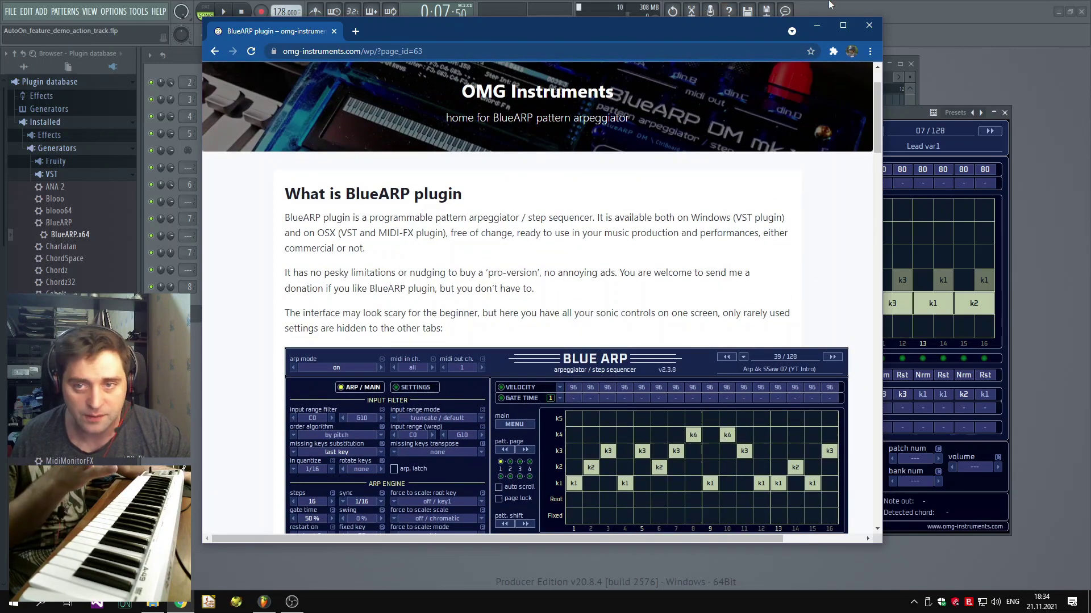
left_click(880, 27)
Show BlueARP's main arpeggiator settings and start song playback.
left_click(412, 171)
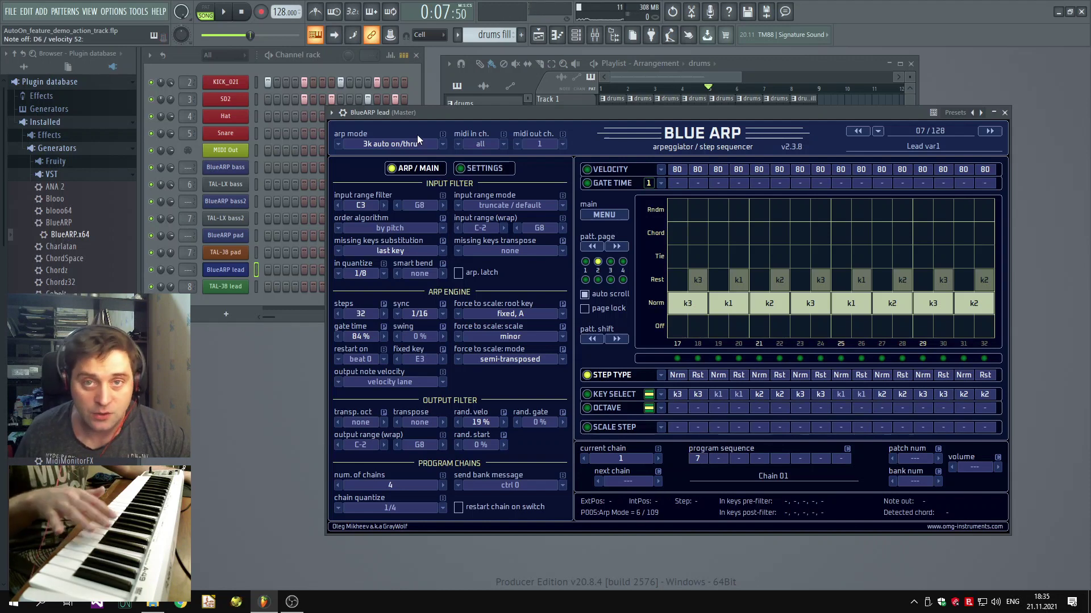
left_click(224, 12)
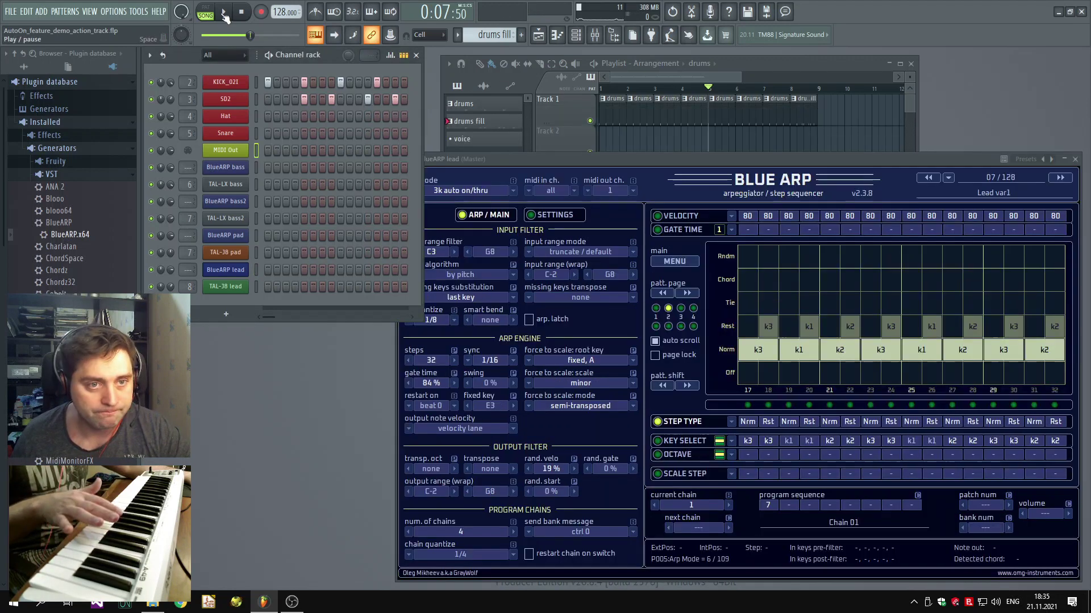